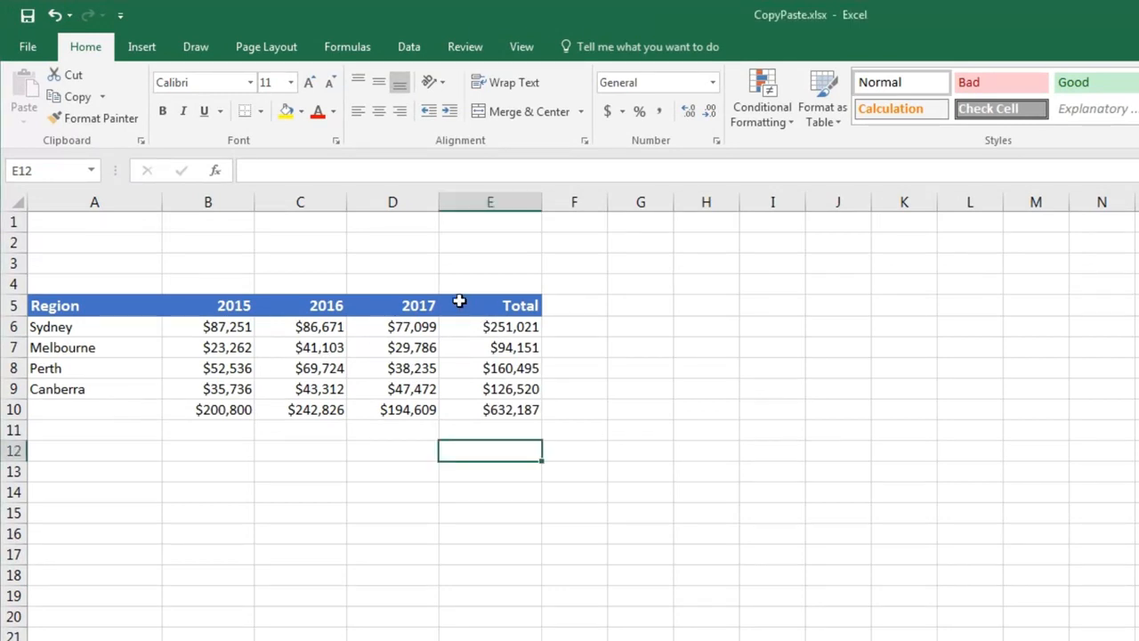
# Copy the Total heading from cell E5 and paste it into cell A10
pyautogui.click(461, 303)
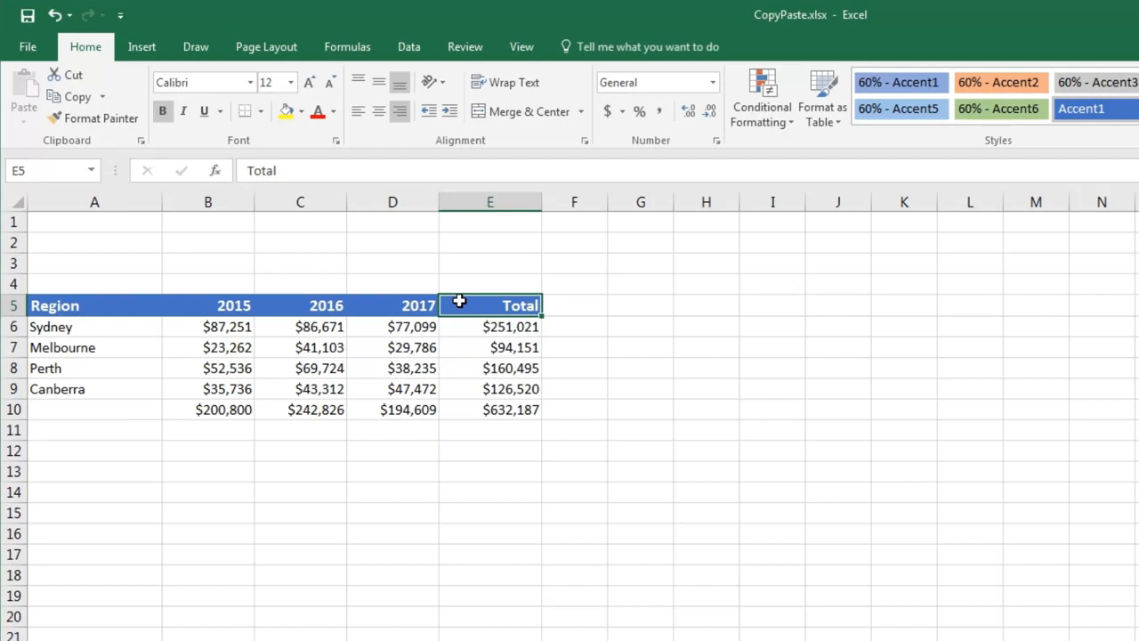
pyautogui.click(71, 98)
pyautogui.click(94, 119)
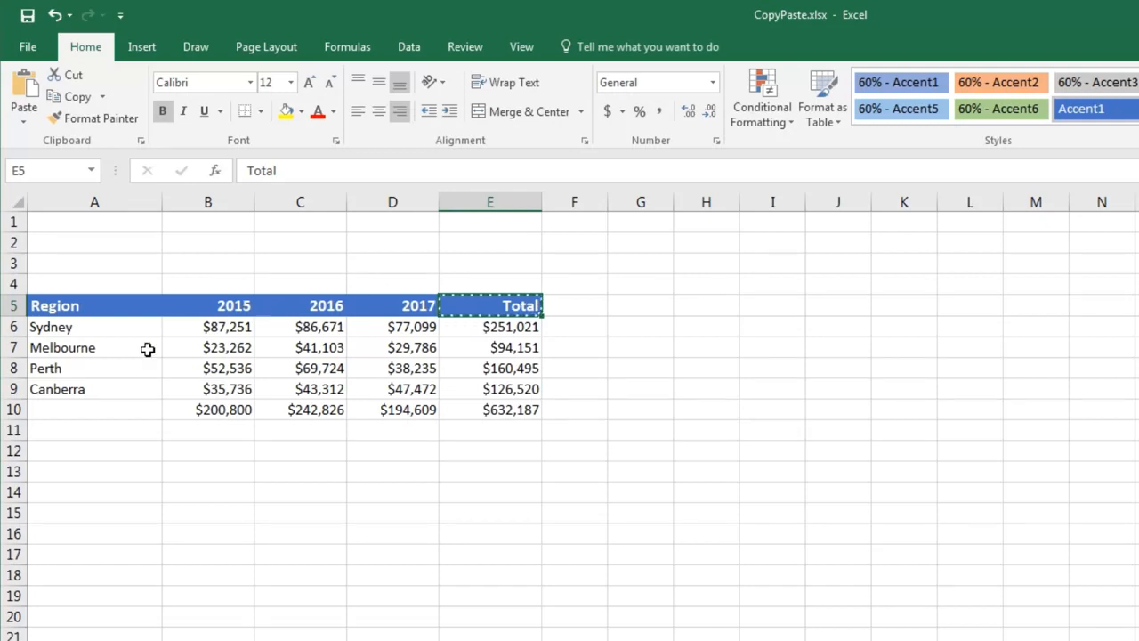
pyautogui.click(119, 407)
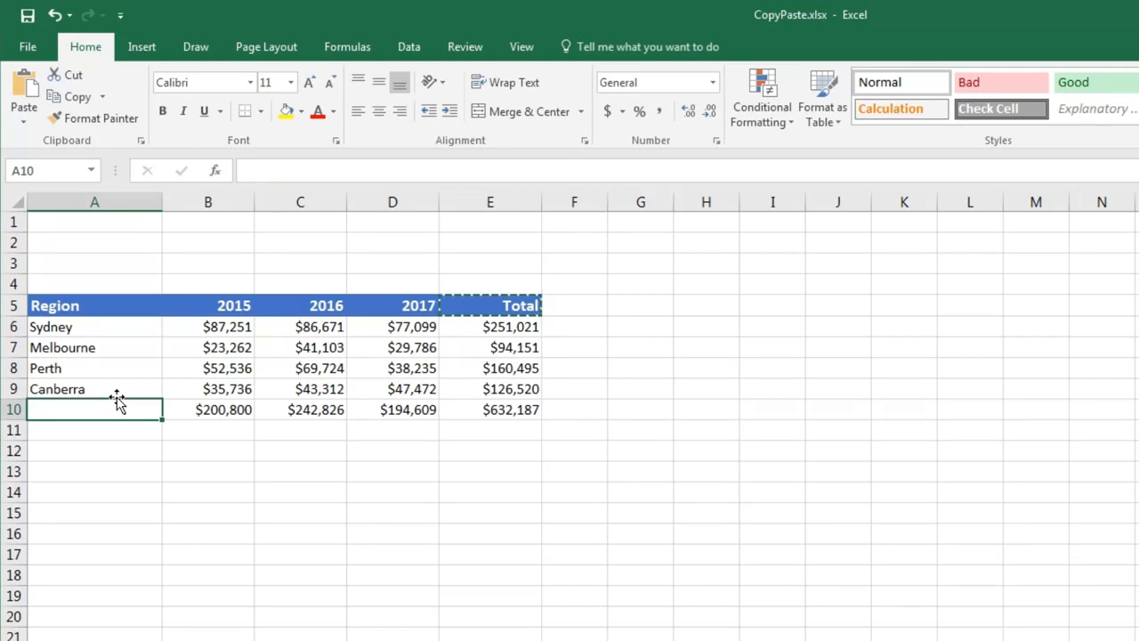
pyautogui.click(28, 85)
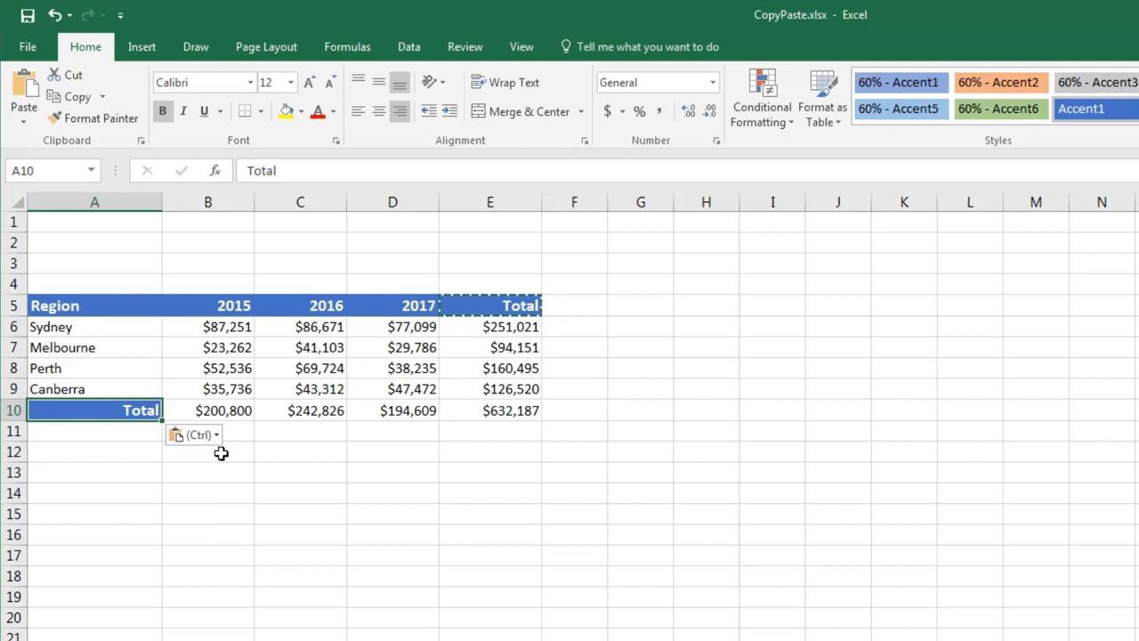
# Change the pasted heading in A10 to values only and clear the copy selection
pyautogui.click(213, 436)
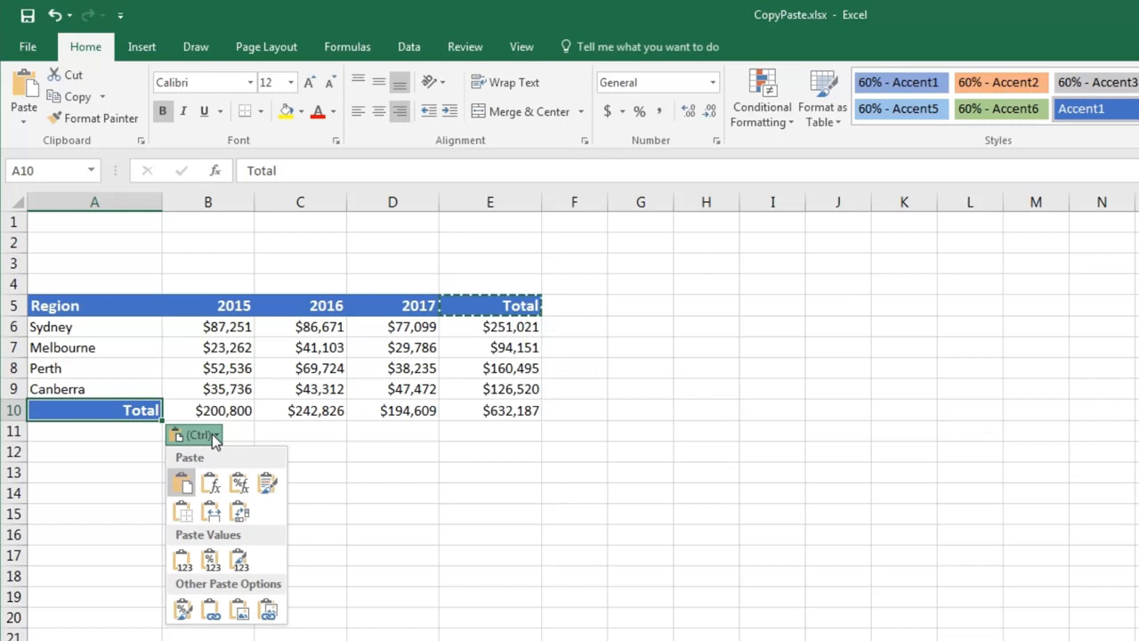
pyautogui.click(182, 561)
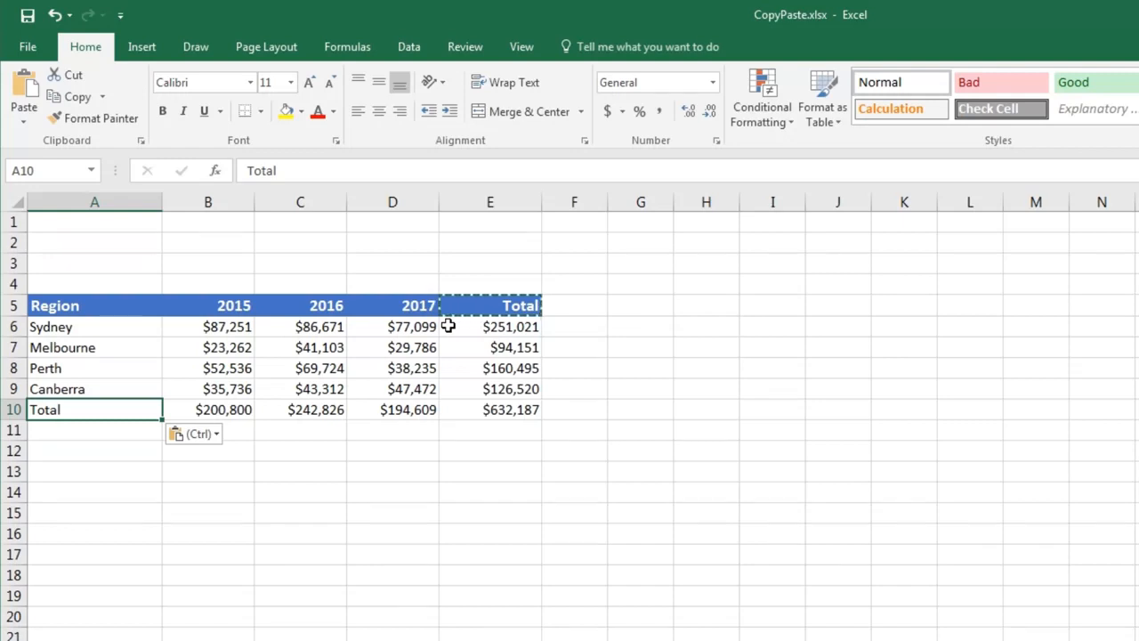
pyautogui.press('Escape')
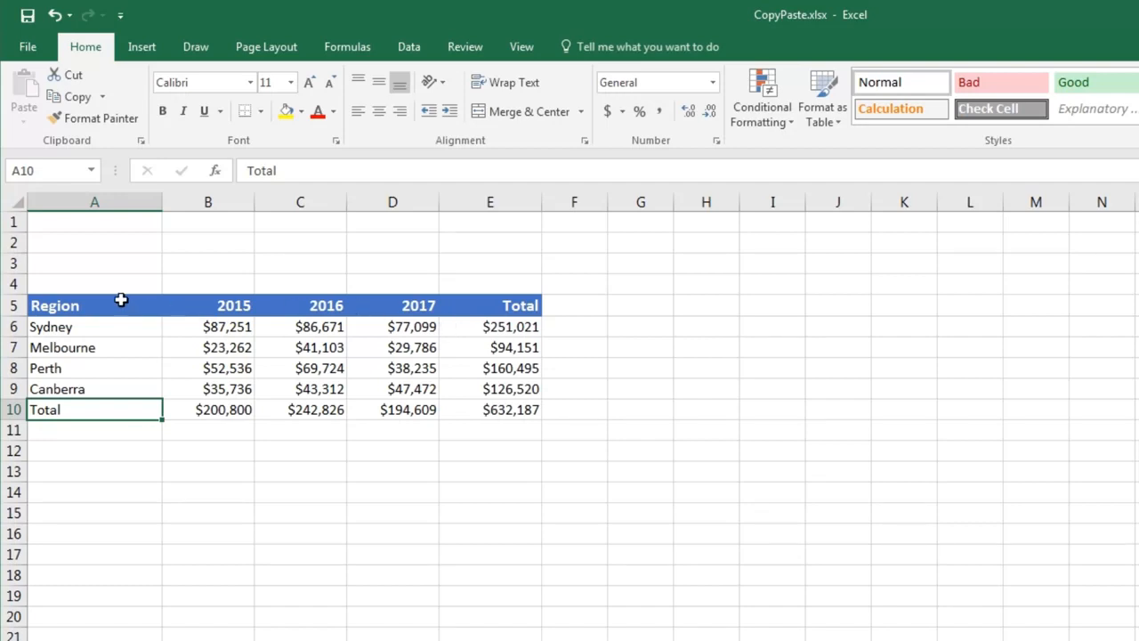
# Copy the sales table in A5:E10 and paste it with its formatting at cell A13
pyautogui.moveTo(120, 303); pyautogui.dragTo(506, 409)
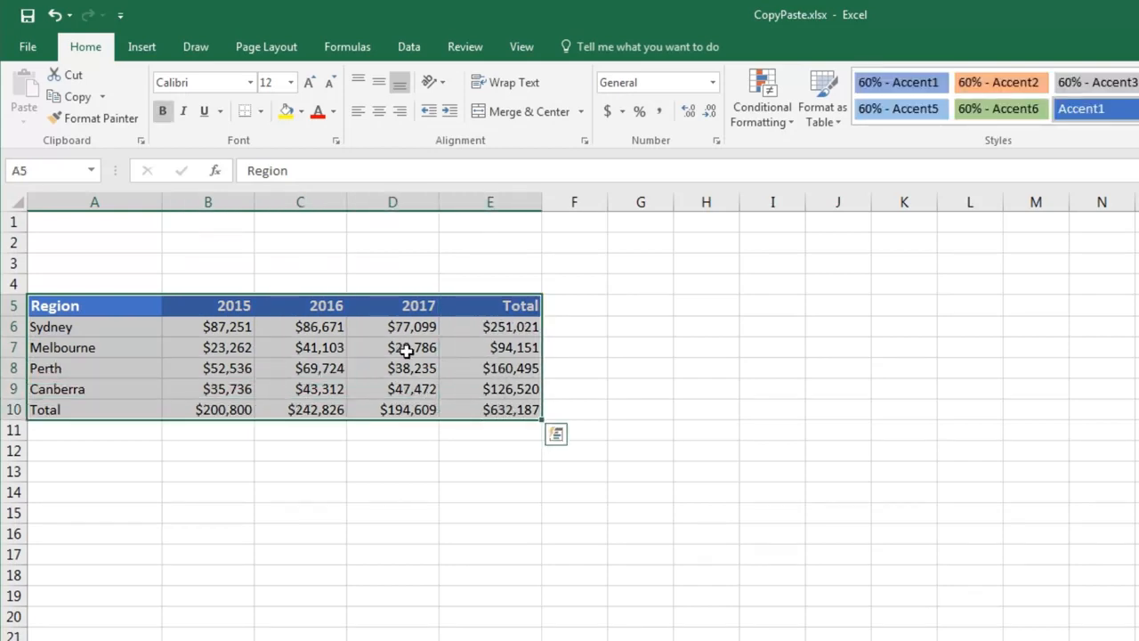
pyautogui.rightClick(208, 305)
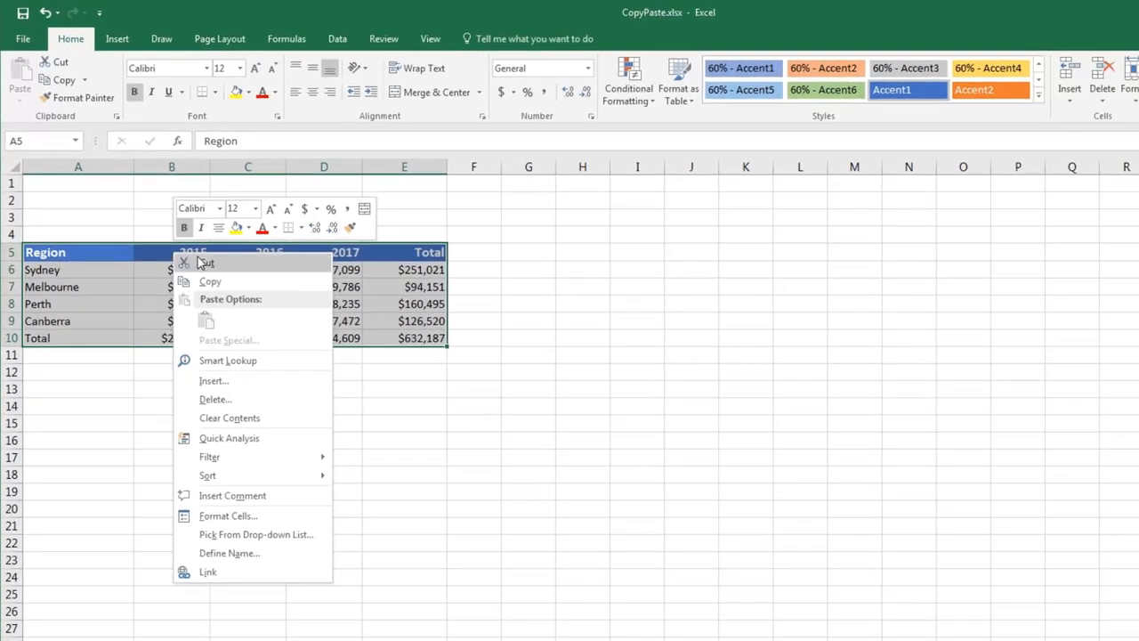
pyautogui.click(270, 282)
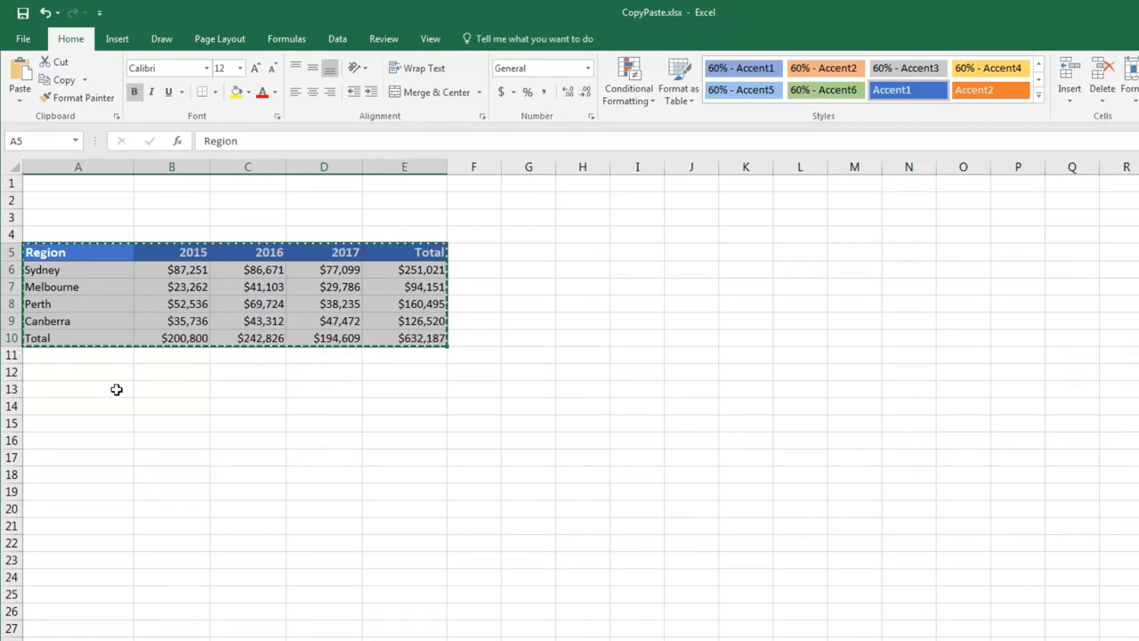
pyautogui.click(117, 389)
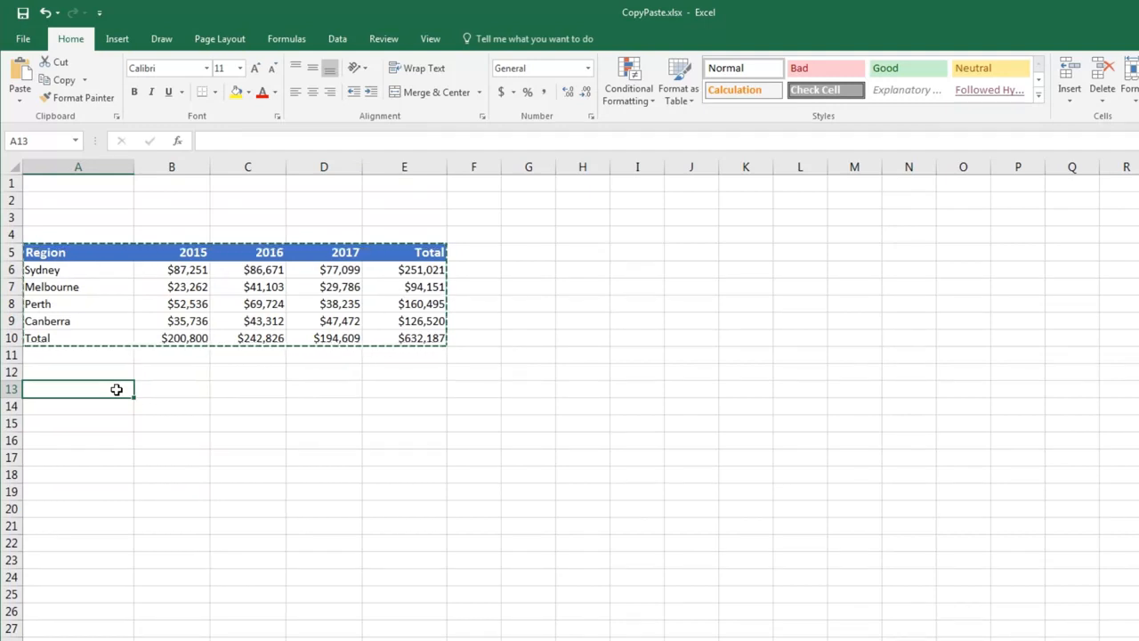
pyautogui.rightClick(118, 391)
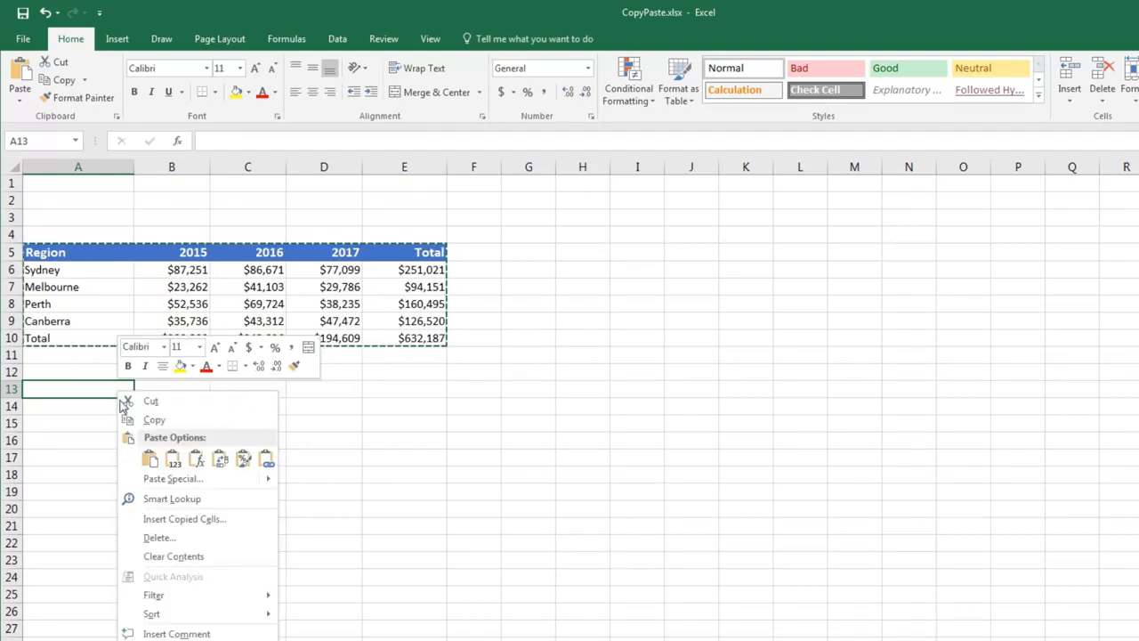
pyautogui.click(150, 459)
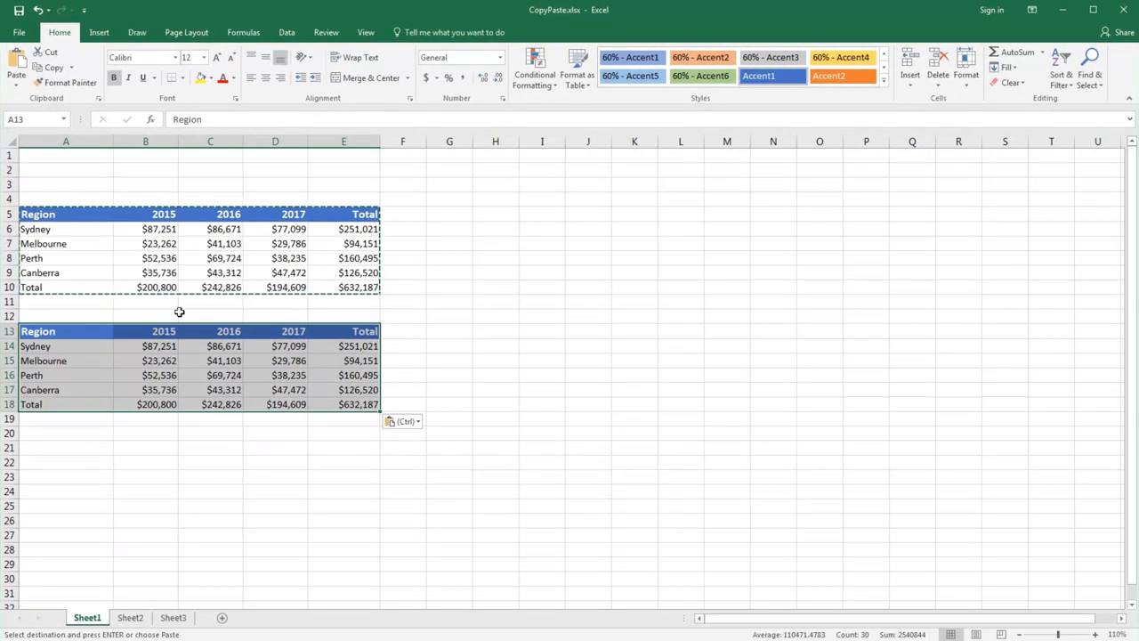
# Cut the table copy in A13:E18 and paste it at cell A1 of Sheet2
pyautogui.click(52, 54)
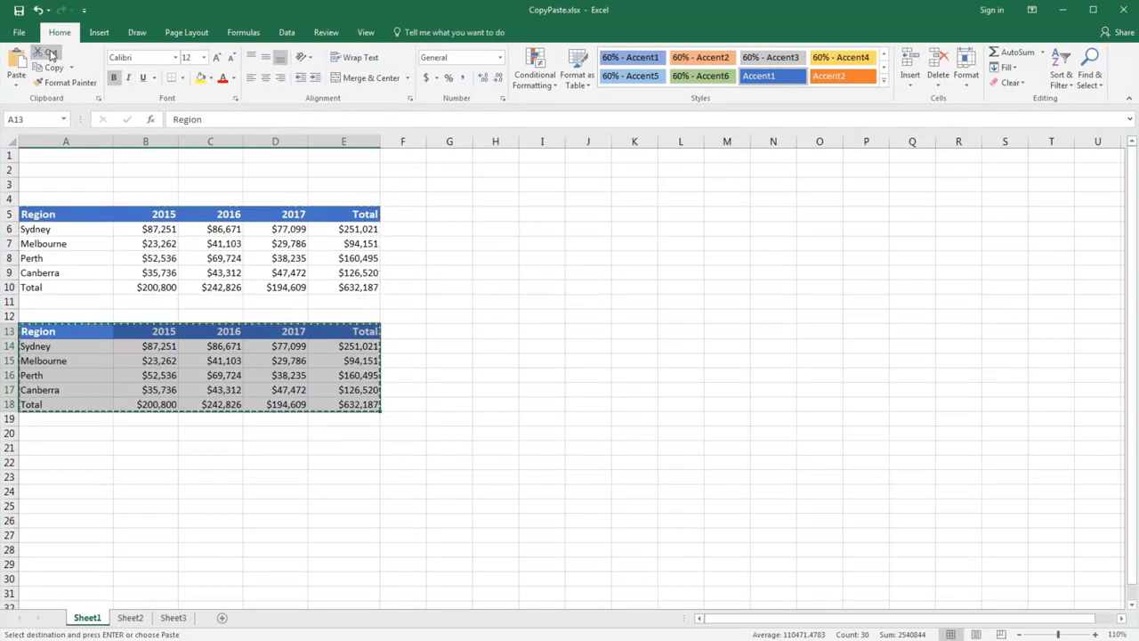
pyautogui.click(132, 618)
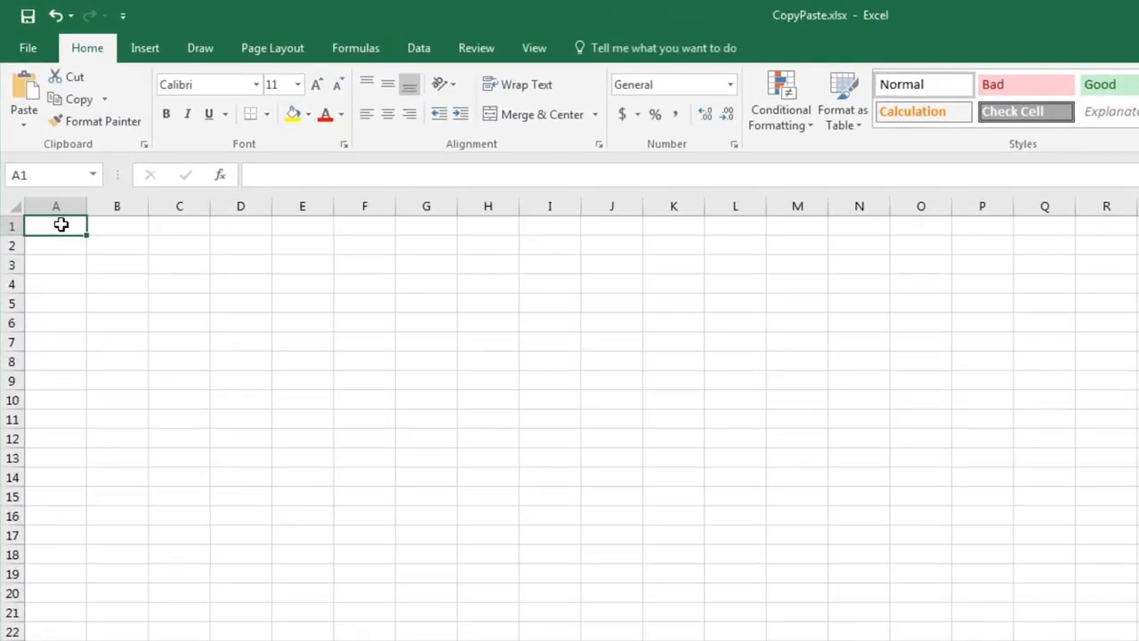
pyautogui.rightClick(61, 224)
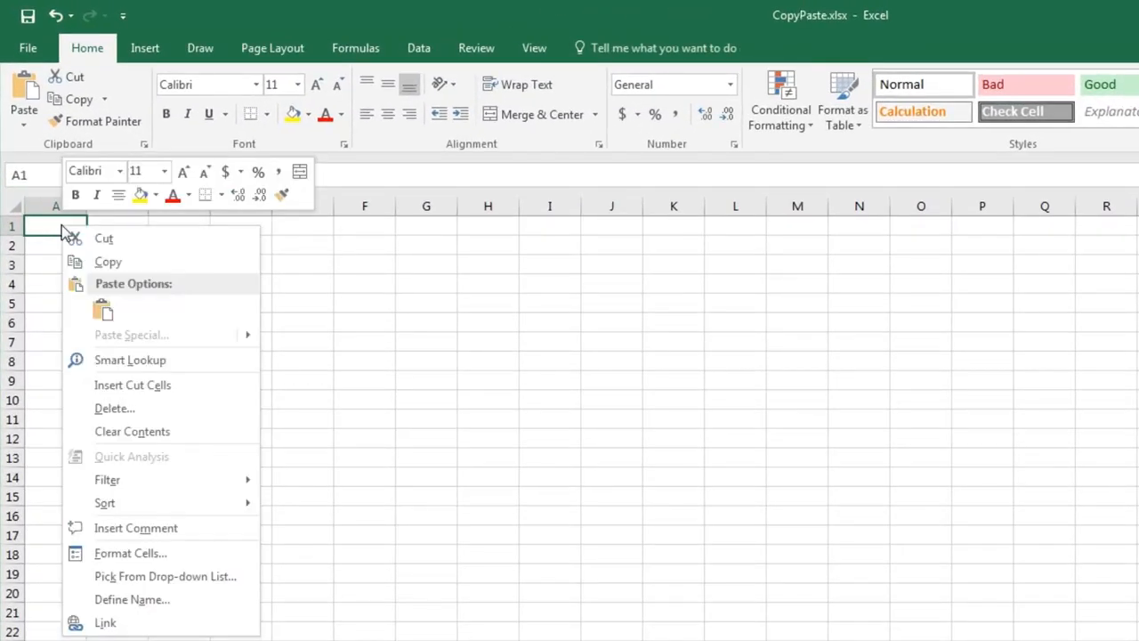
pyautogui.click(104, 307)
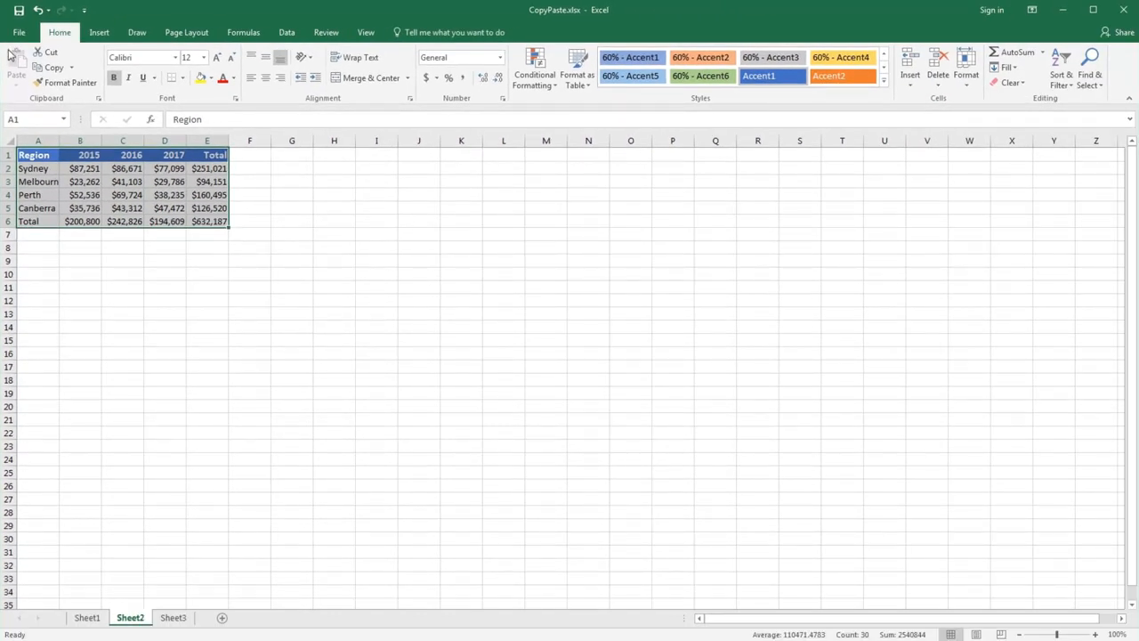
# Copy the table A5:E10 from Sheet1 and paste it over Sheet2's table at A1, keeping the source column widths
pyautogui.click(87, 619)
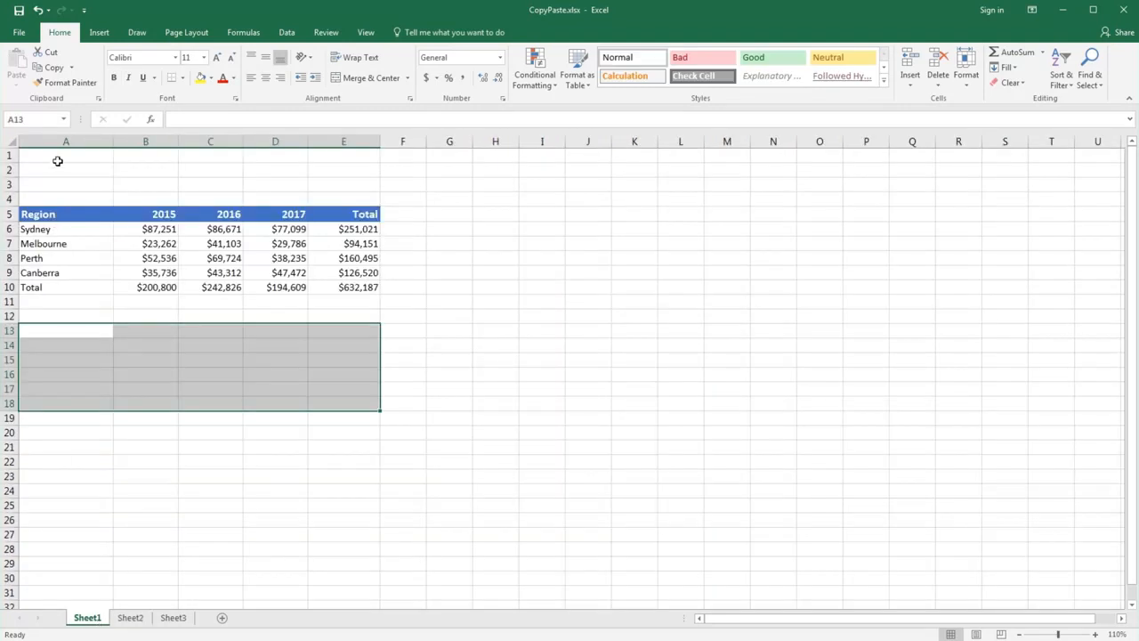
pyautogui.moveTo(63, 215); pyautogui.dragTo(351, 286)
pyautogui.rightClick(264, 265)
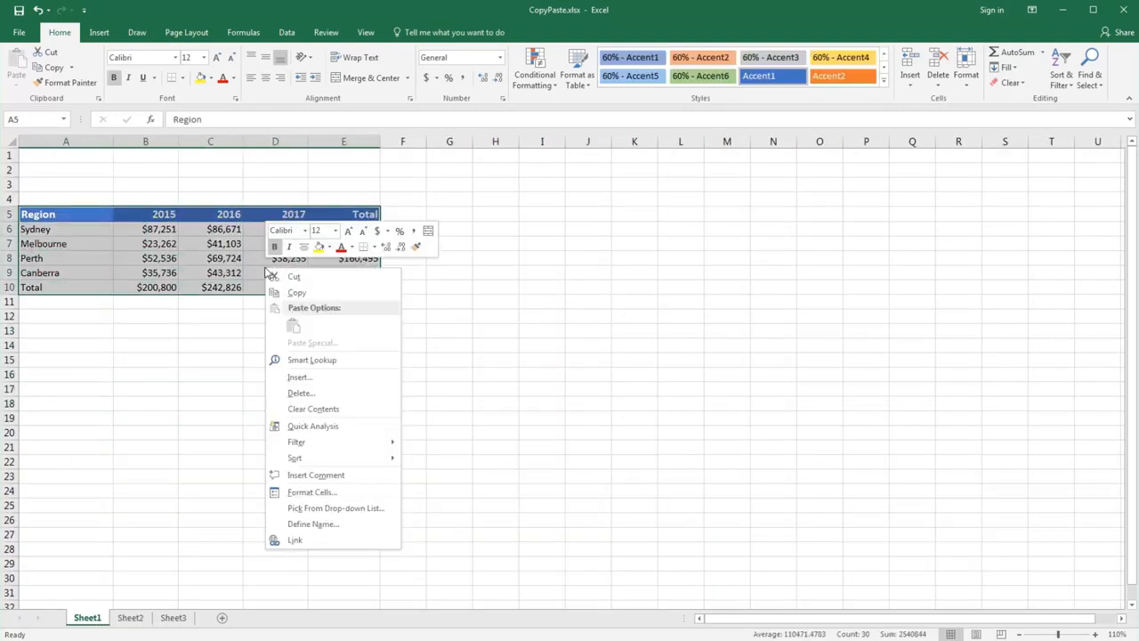
pyautogui.click(300, 293)
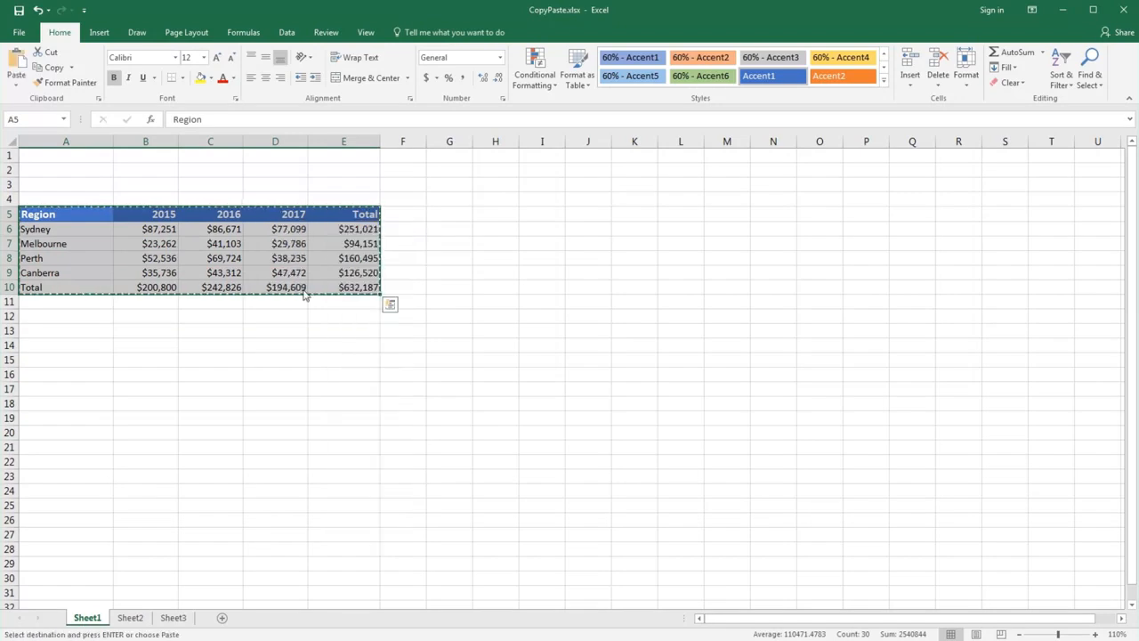
pyautogui.click(130, 618)
pyautogui.hotkey('ctrl', 'v')
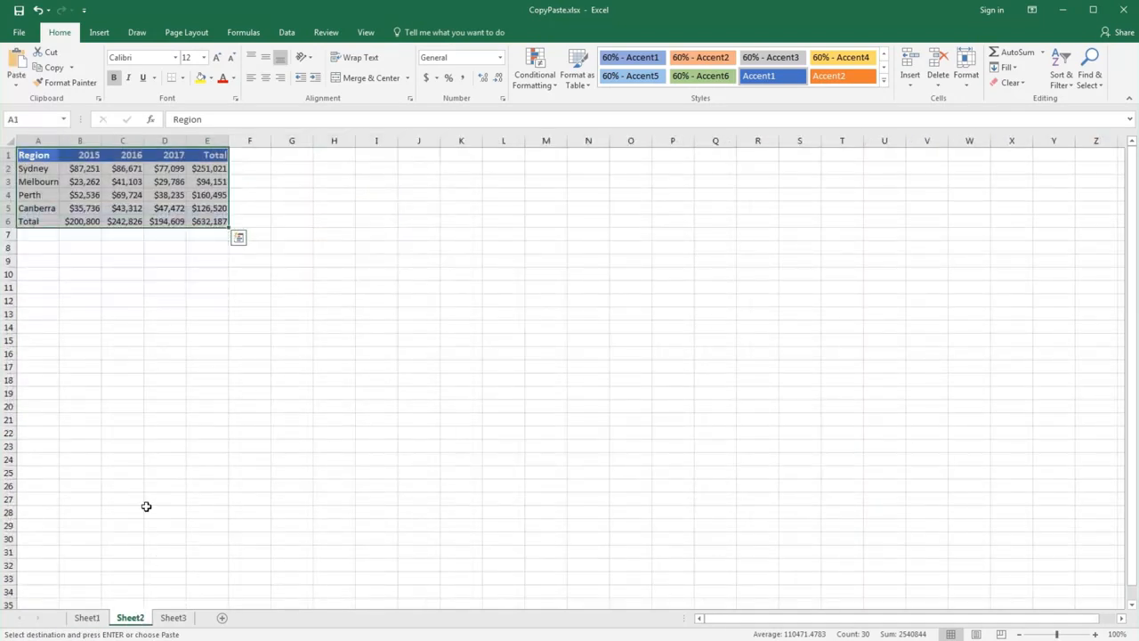
pyautogui.rightClick(40, 153)
pyautogui.press('Escape')
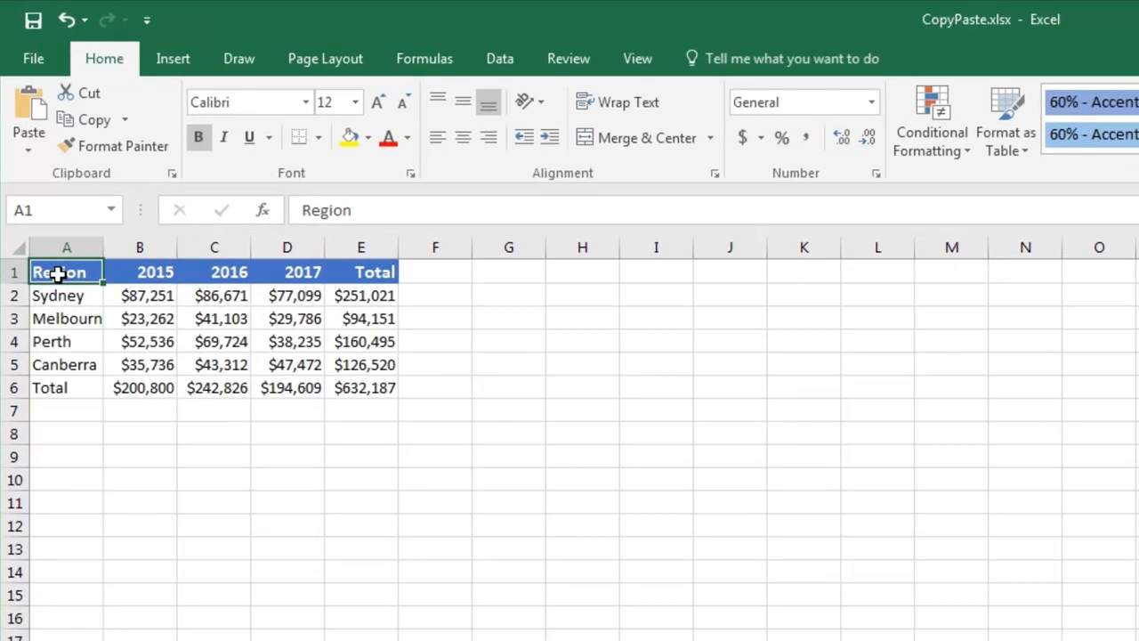
pyautogui.click(29, 153)
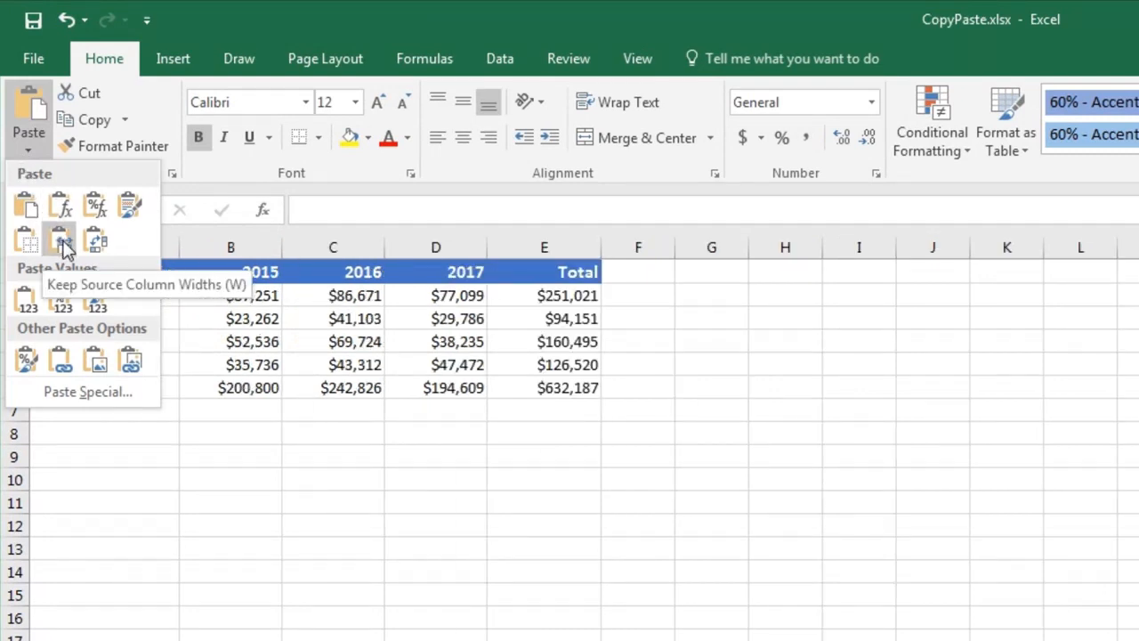
pyautogui.click(60, 240)
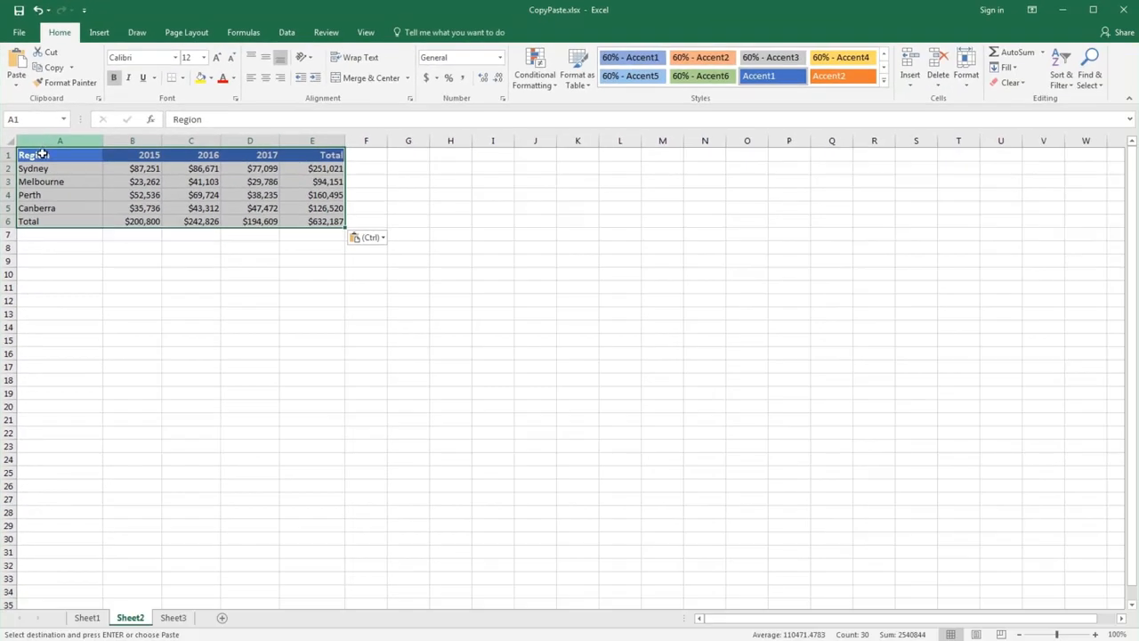
# Paste the copied table transposed at cell A1 of Sheet3
pyautogui.click(174, 618)
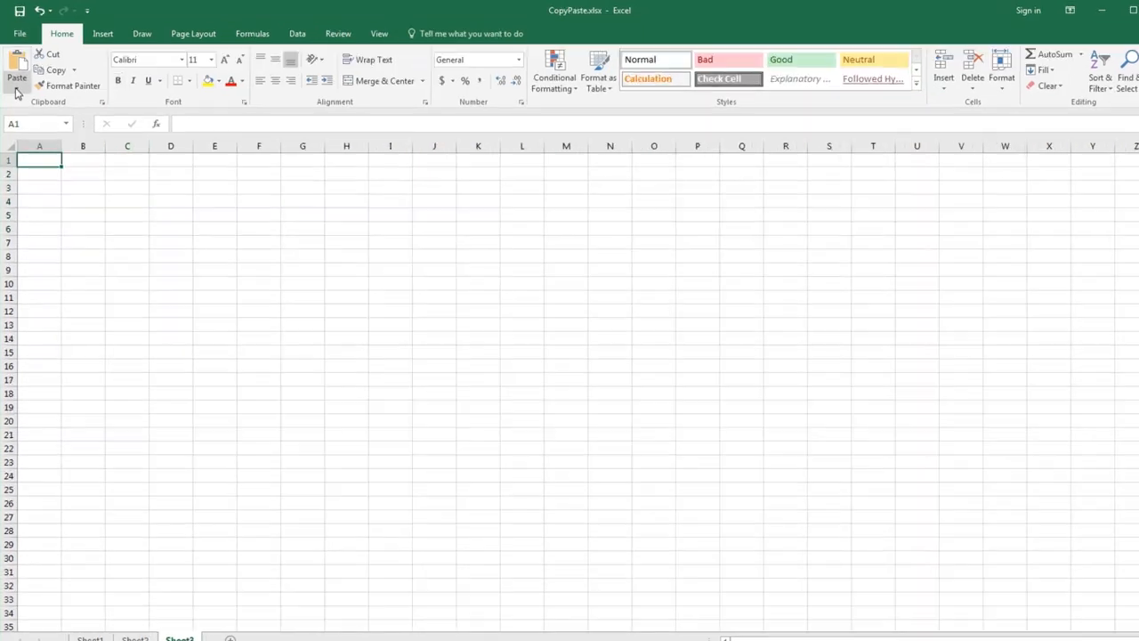
pyautogui.click(16, 90)
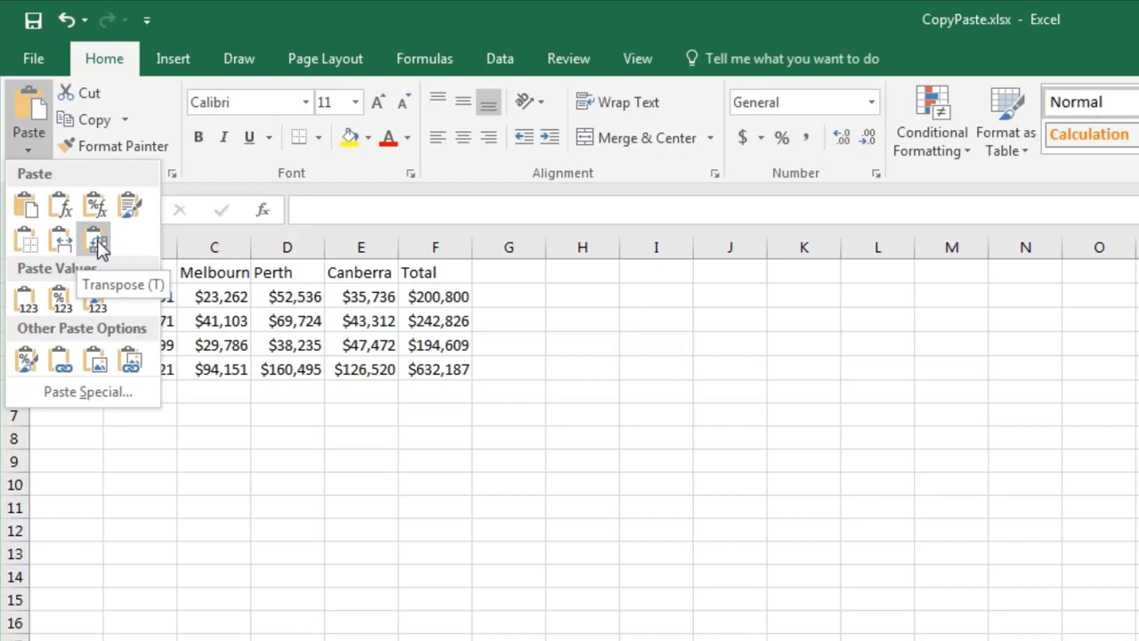
pyautogui.click(98, 247)
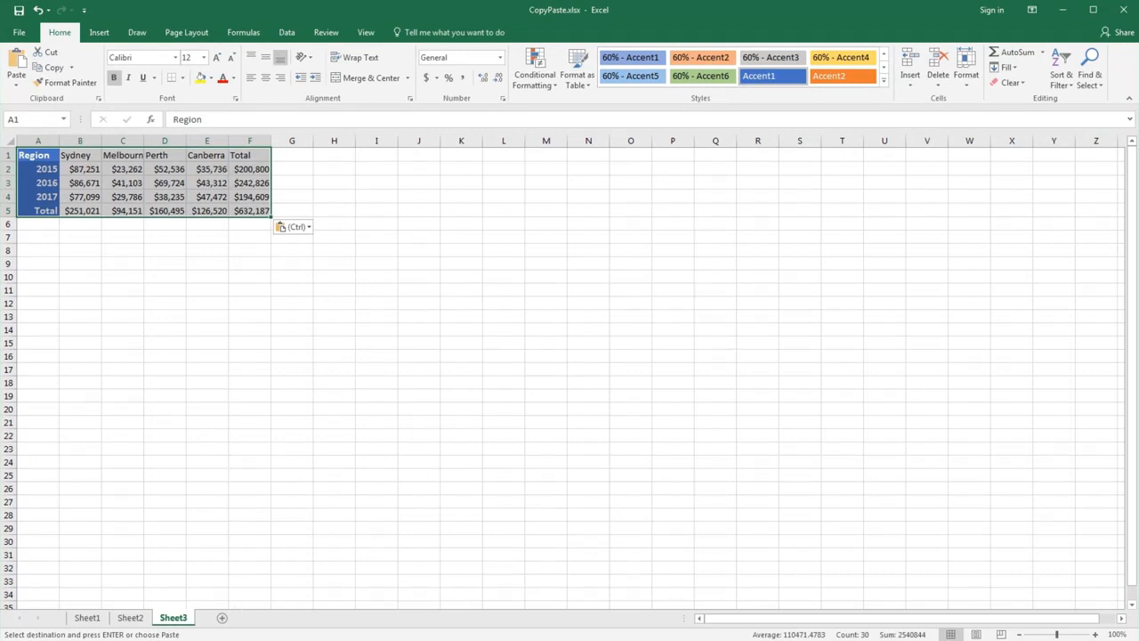
# Switch to the Word document CopyPaste.docx and paste the copied table below the Sales by Region banner
pyautogui.click(234, 585)
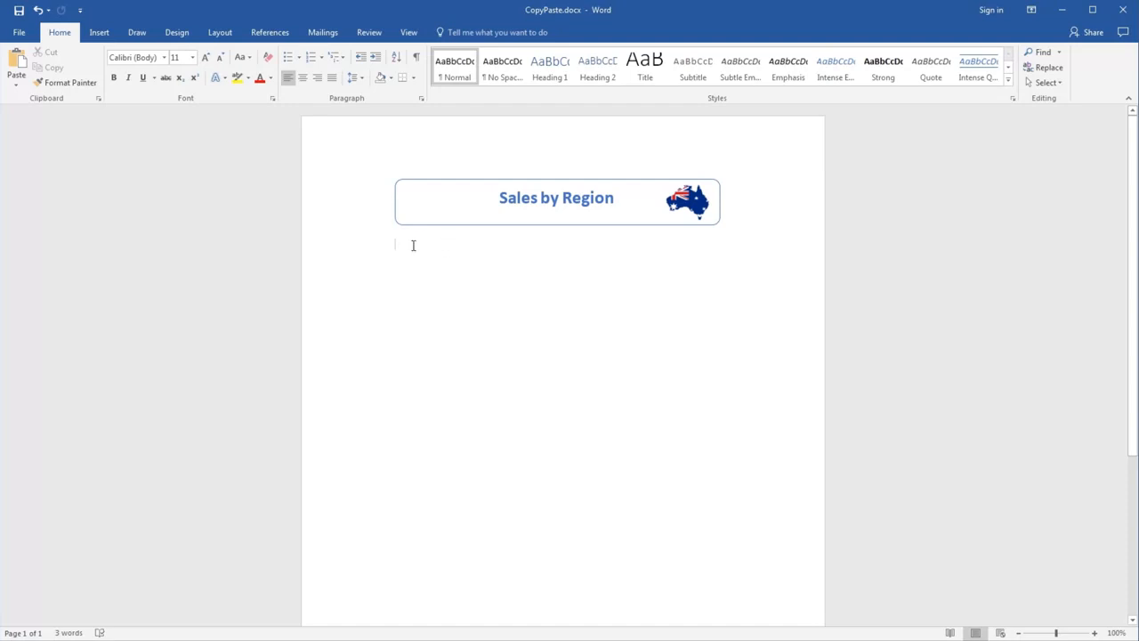
pyautogui.click(16, 58)
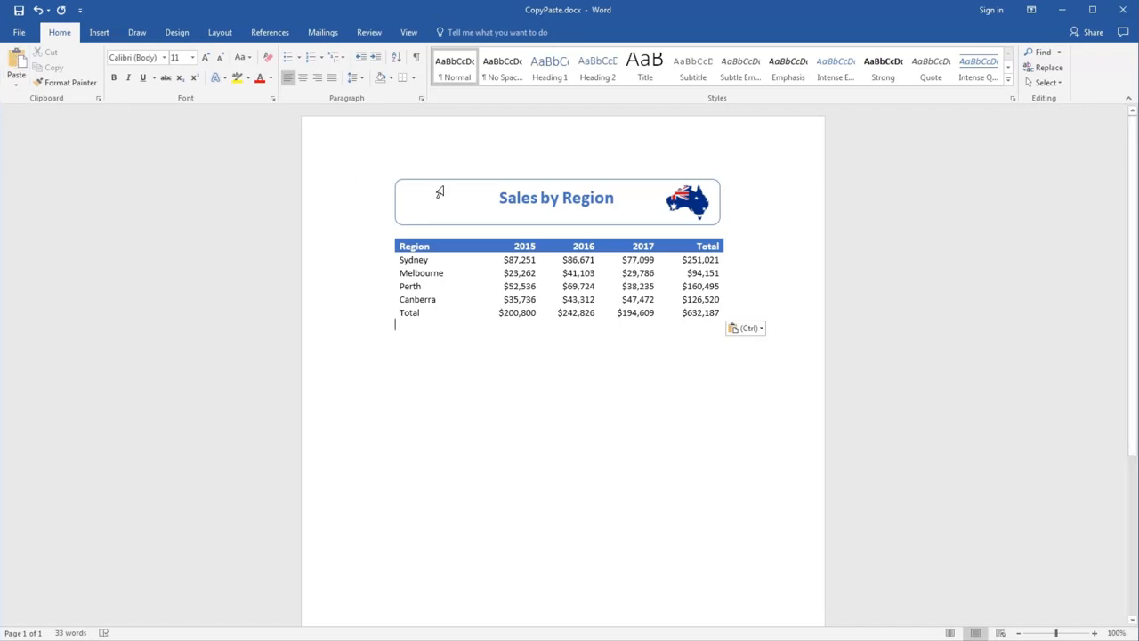
# Copy the Sales by Region banner shape from Word and paste it at cell A1 of Sheet1 in the Excel workbook
pyautogui.click(441, 186)
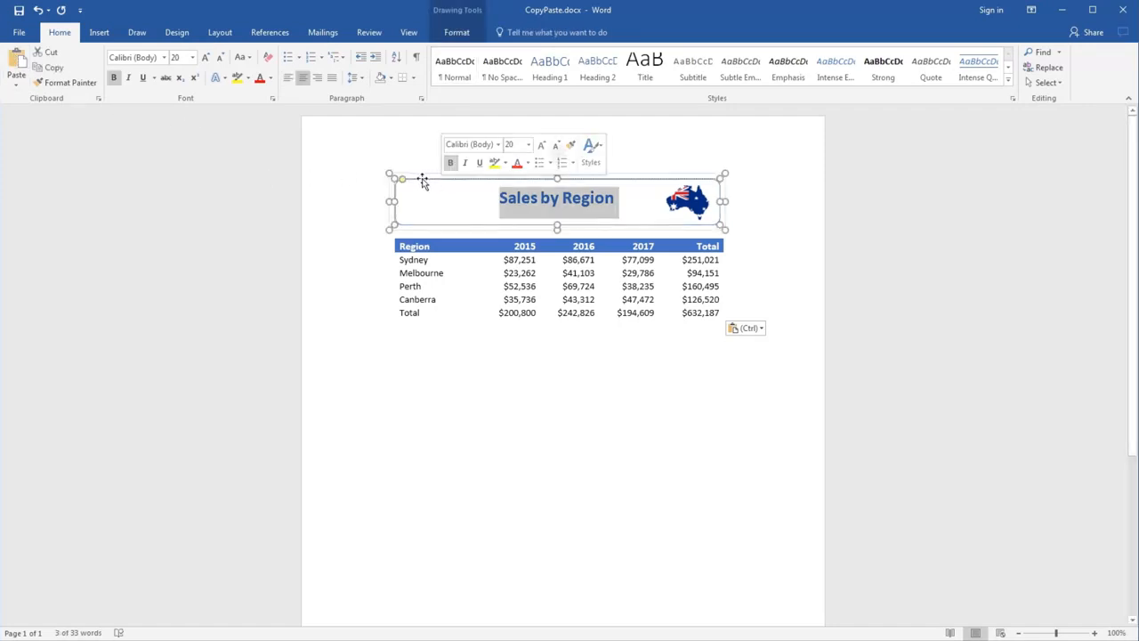
pyautogui.click(423, 180)
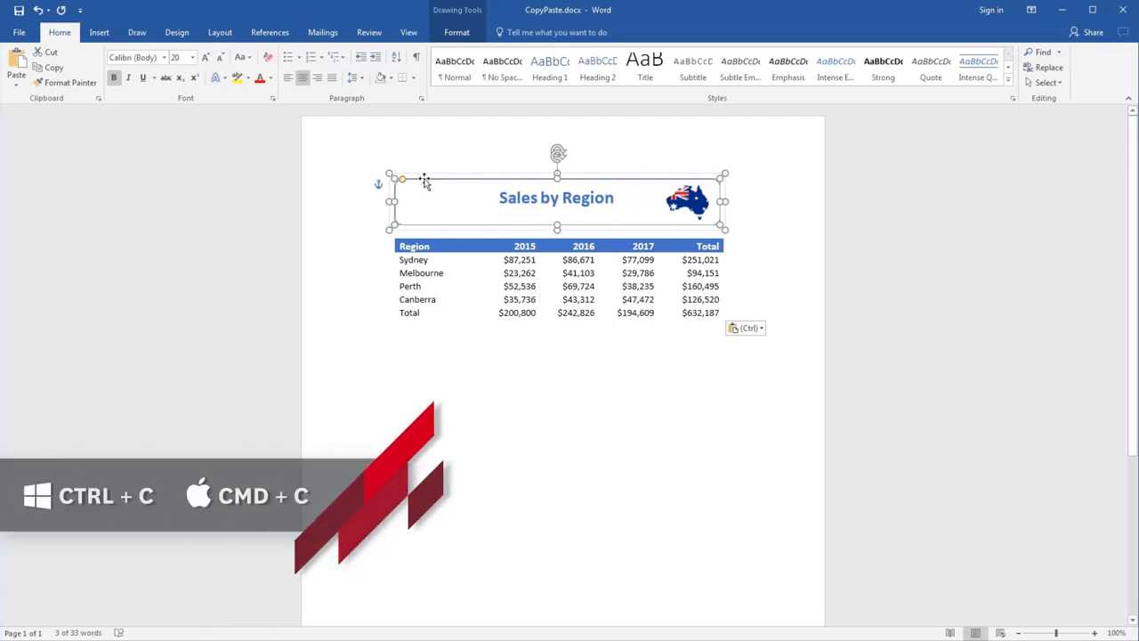
pyautogui.hotkey('ctrl', 'c')
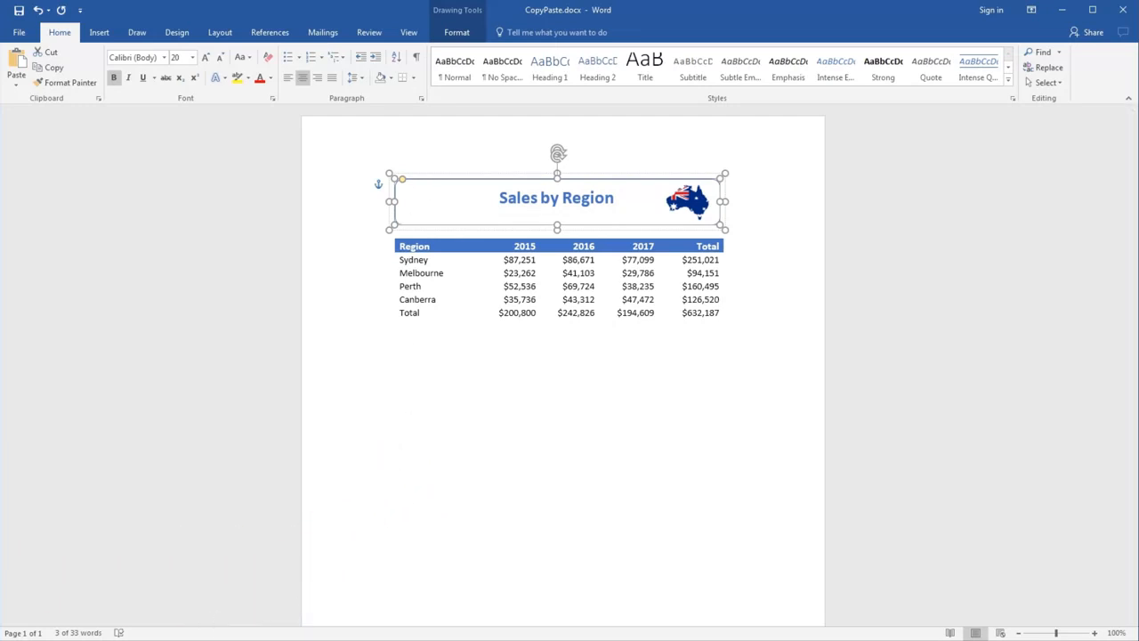
pyautogui.click(127, 639)
pyautogui.click(94, 622)
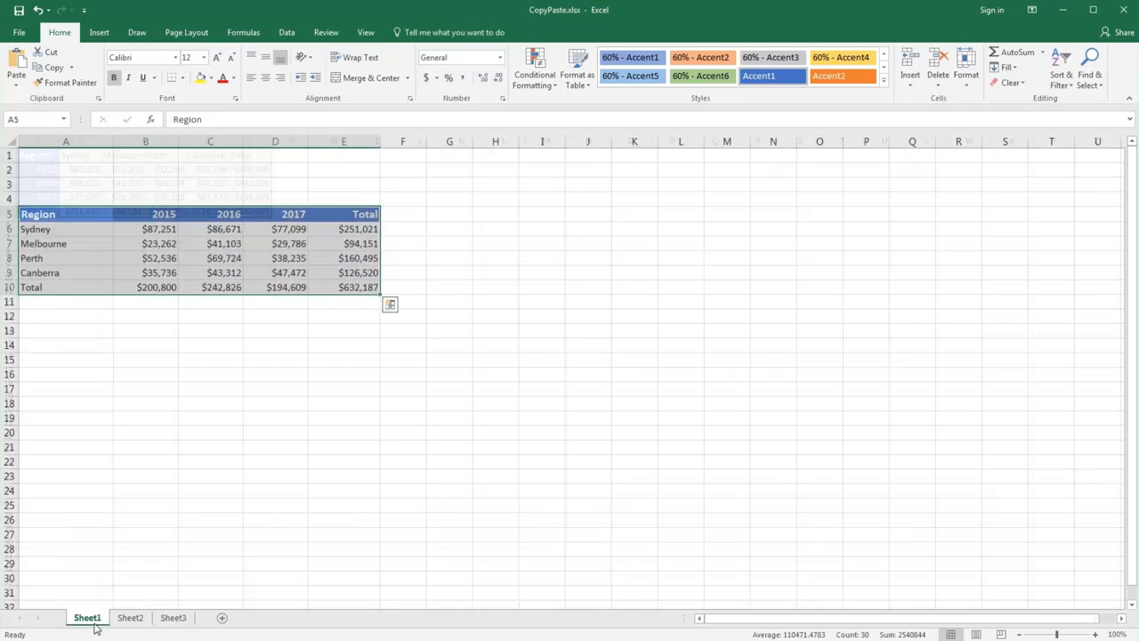
pyautogui.click(56, 158)
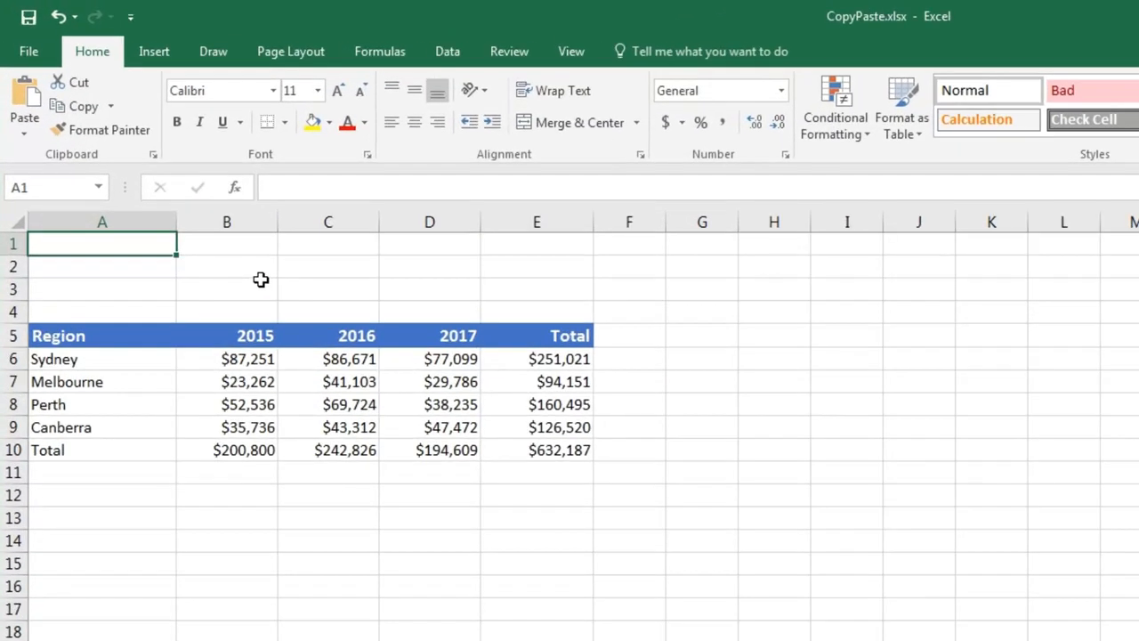
pyautogui.hotkey('ctrl', 'v')
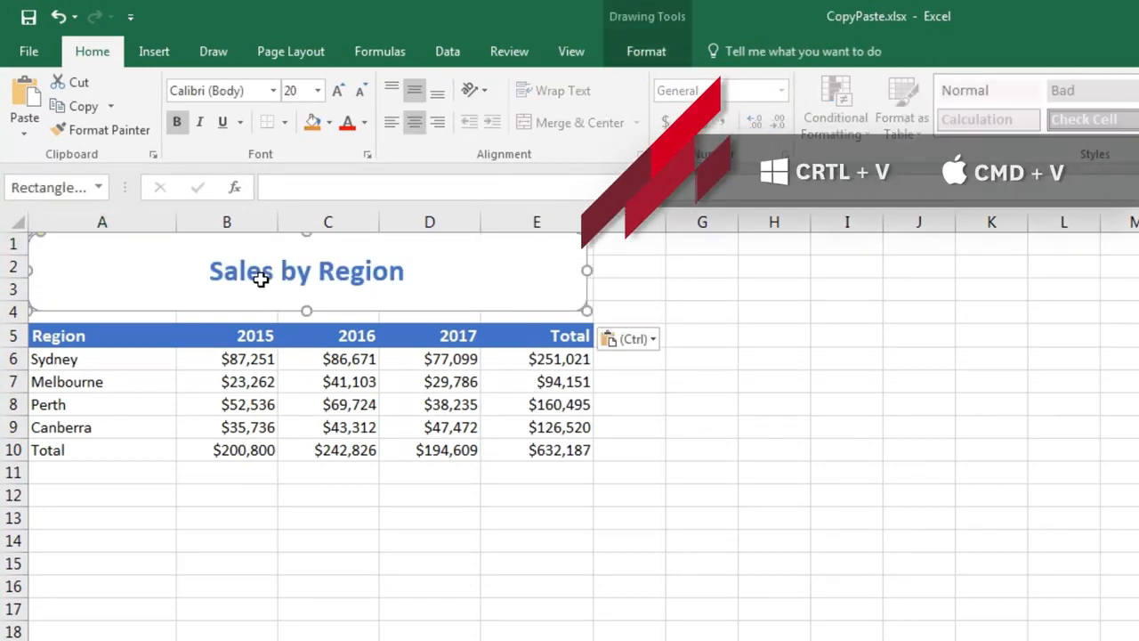
pyautogui.click(524, 491)
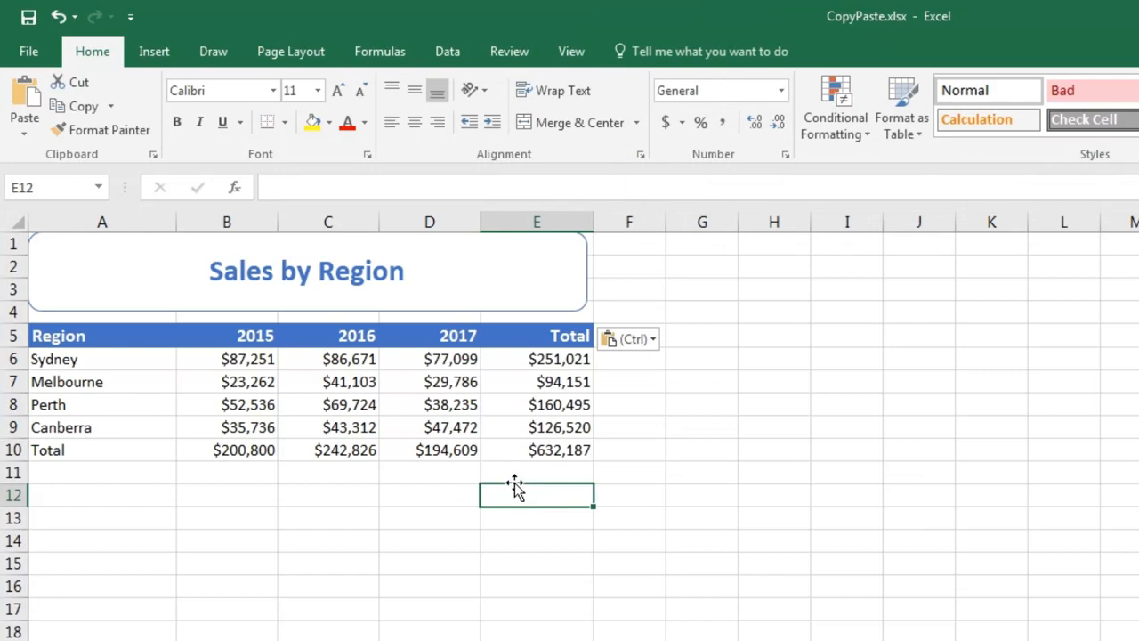